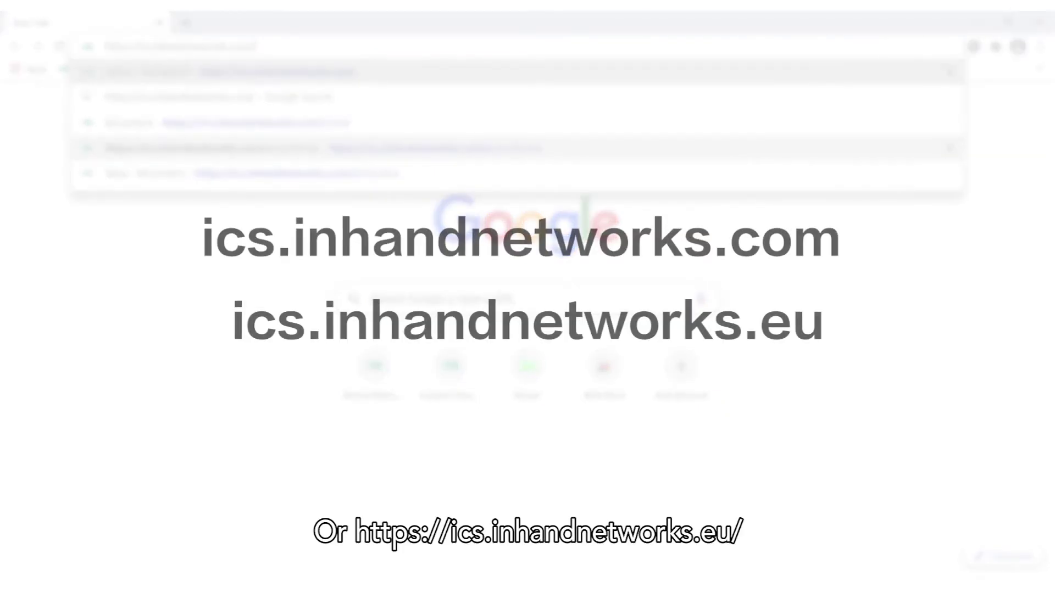
Go to ics.inhandnetworks.com to bring up the InConnect sign-in page
key(Return)
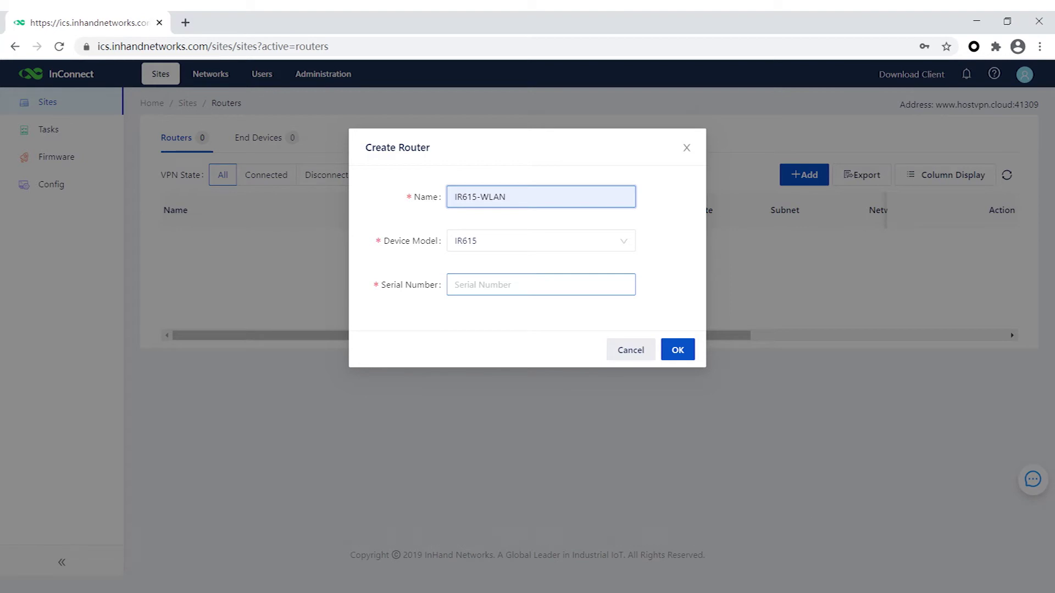
key(ctrl+t)
text(192.)
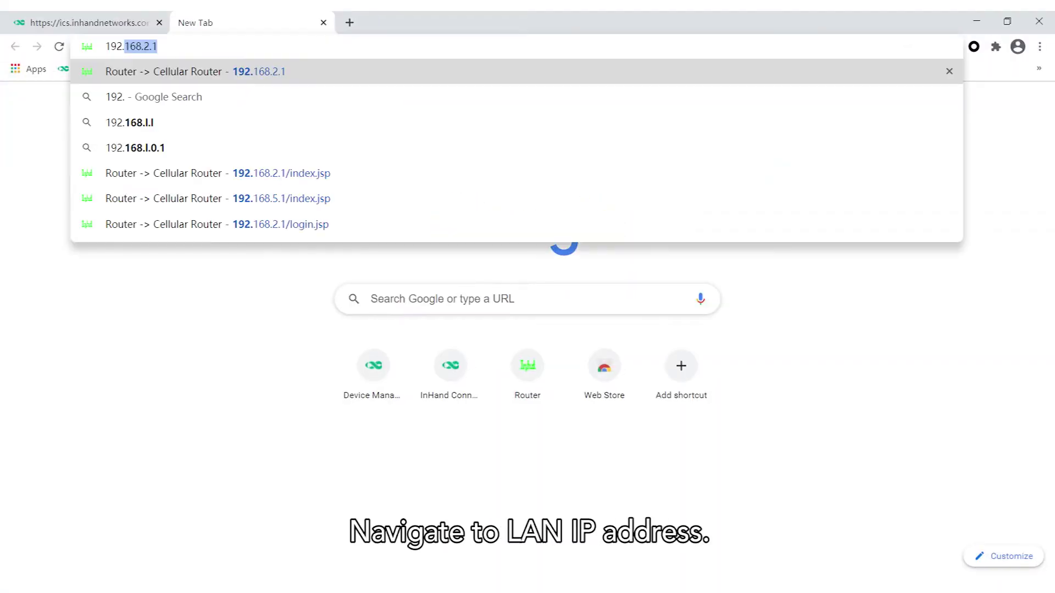
key(Return)
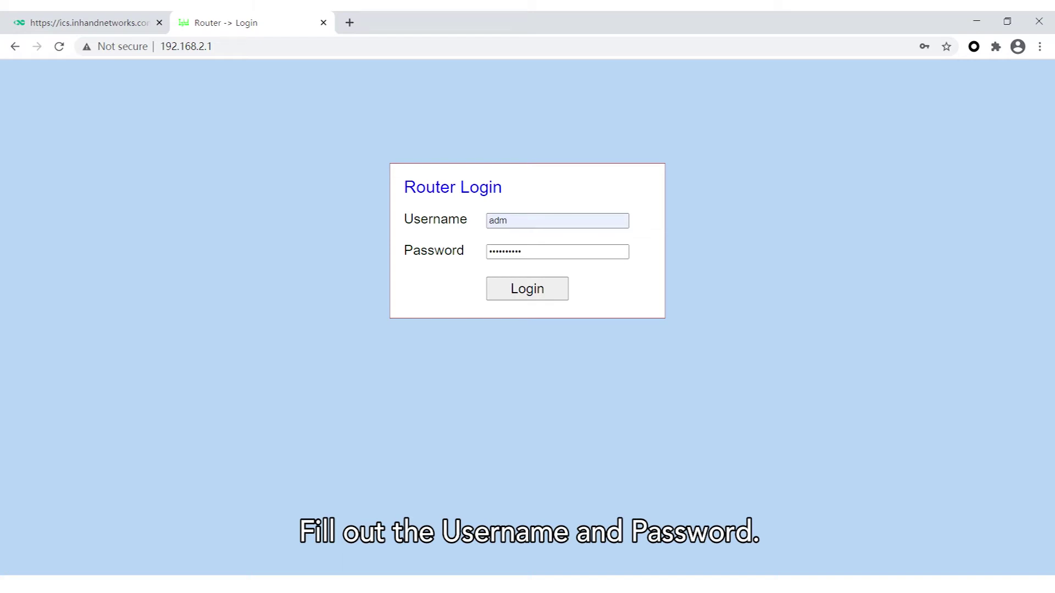
key(Return)
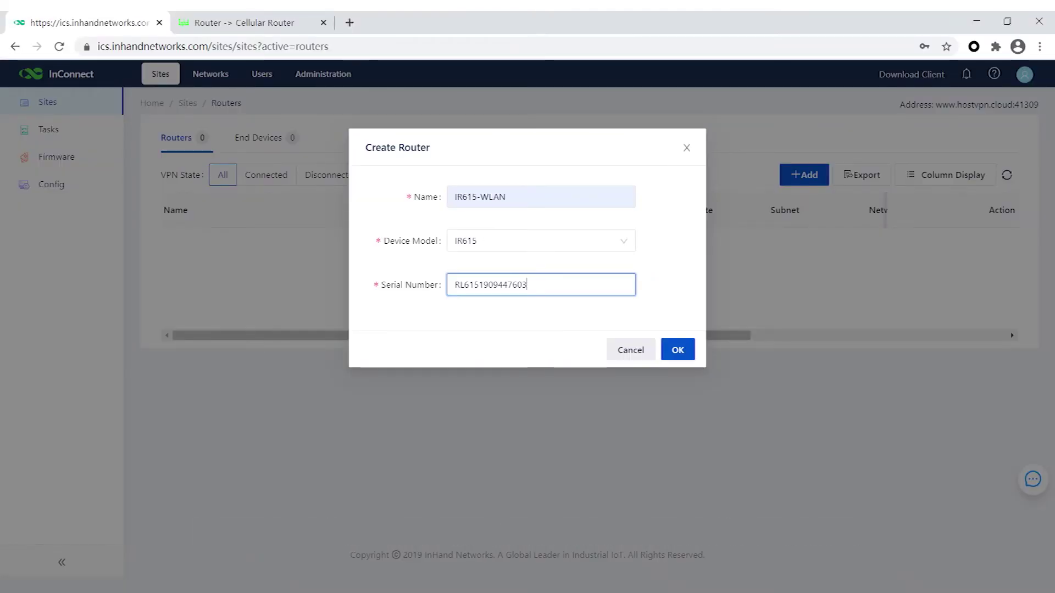
key(Return)
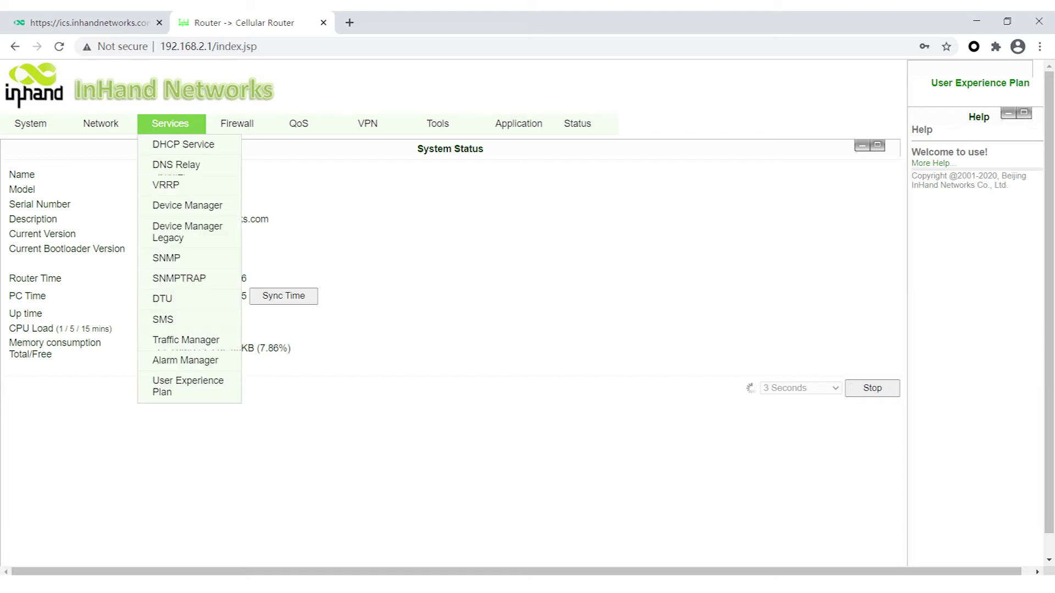
Enable Device Manager on the router with service type InConnect Service
click(188, 205)
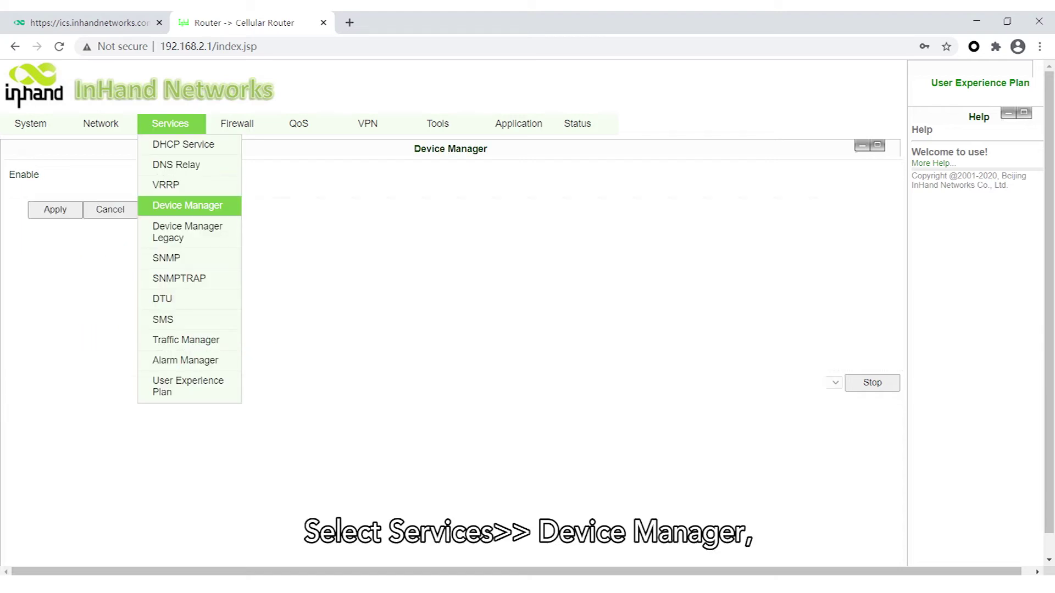
click(161, 174)
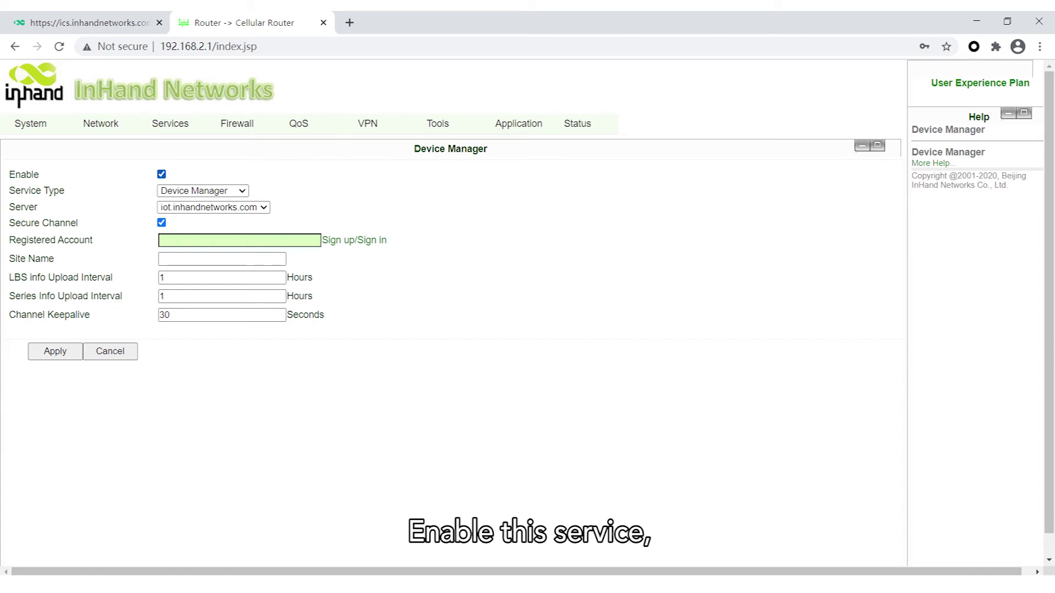
click(203, 191)
click(181, 214)
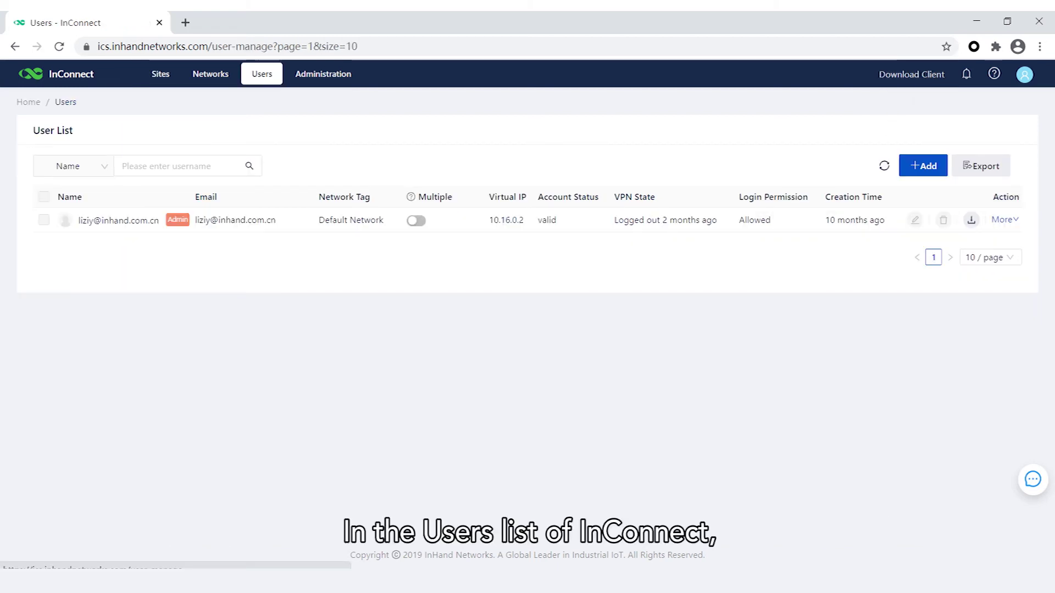
Save the admin user's .ovpn file from the Users list's Action column
click(971, 219)
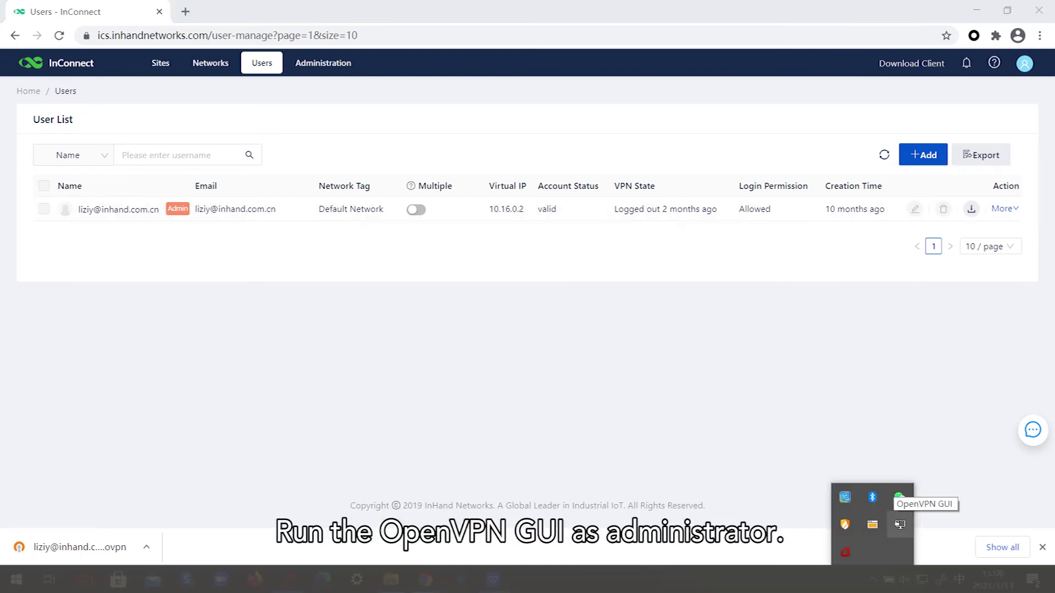
Import the downloaded .ovpn file through the OpenVPN GUI tray icon menu
right_click(900, 524)
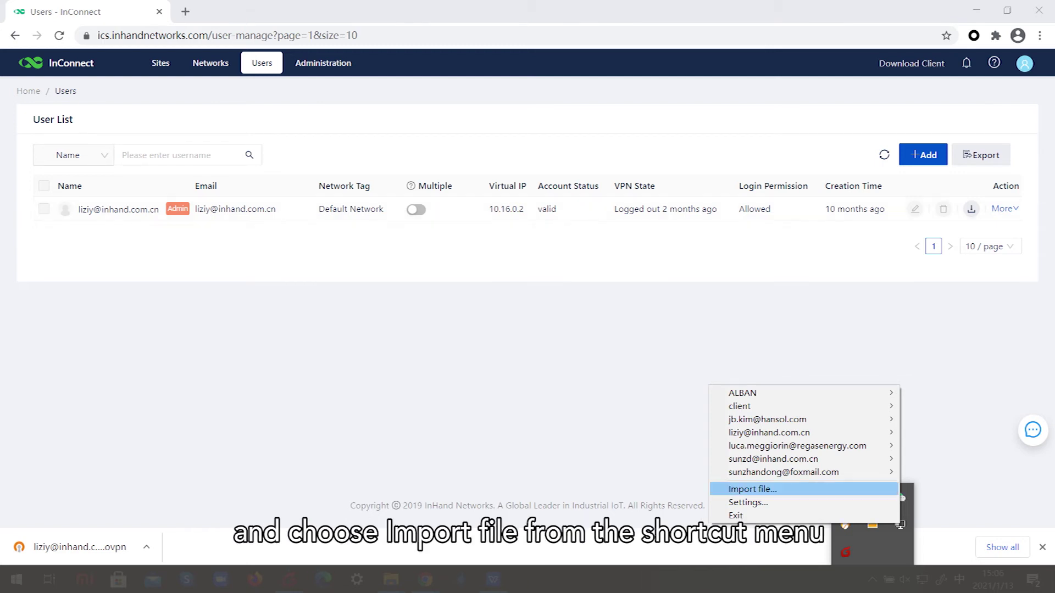
click(752, 488)
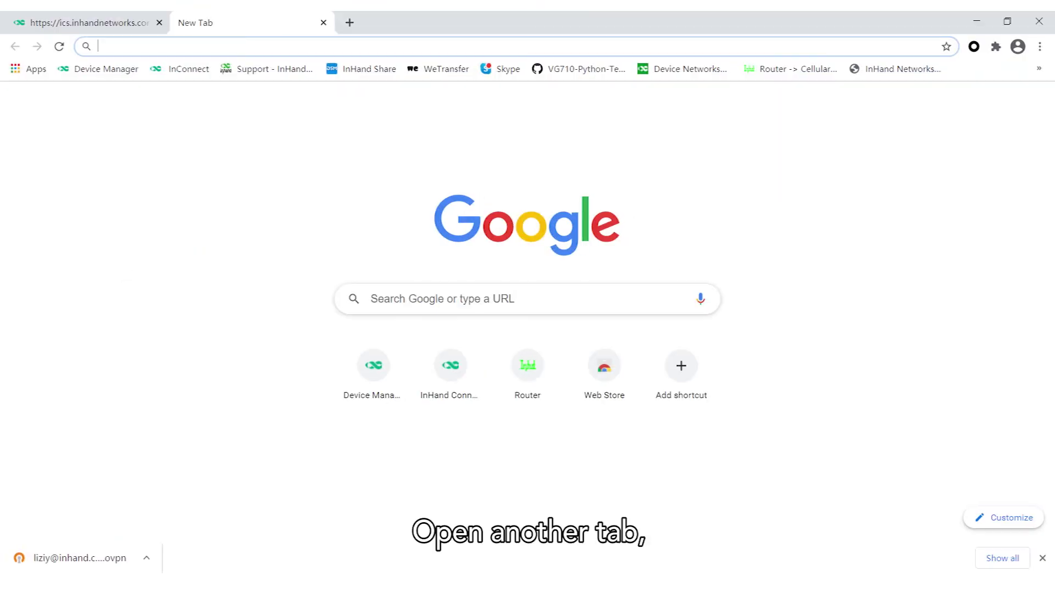
Open the router's web interface over the VPN at 10.16.0.3
text(10.16.0.3)
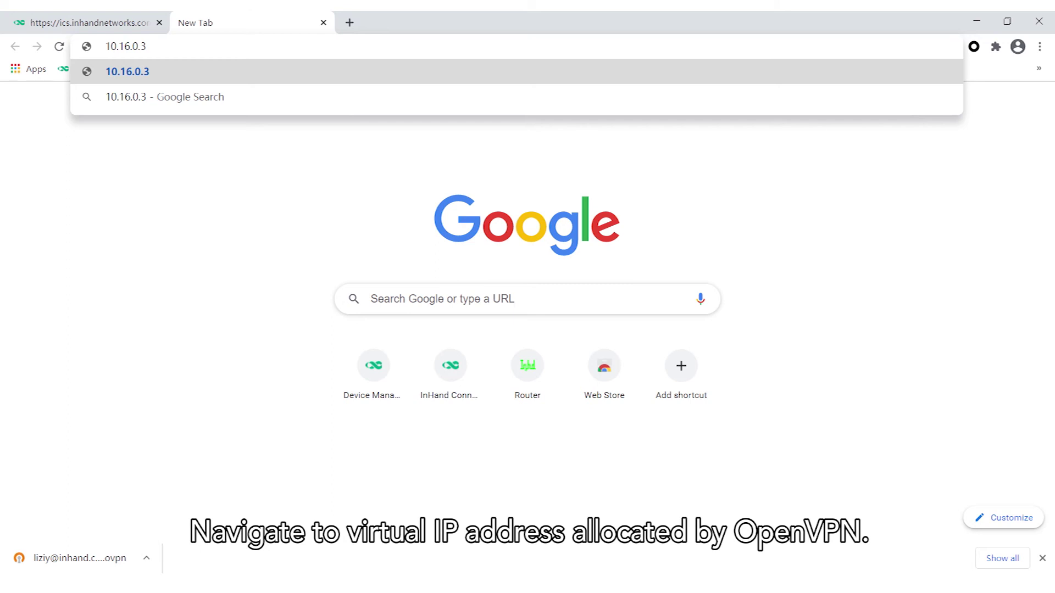
key(Return)
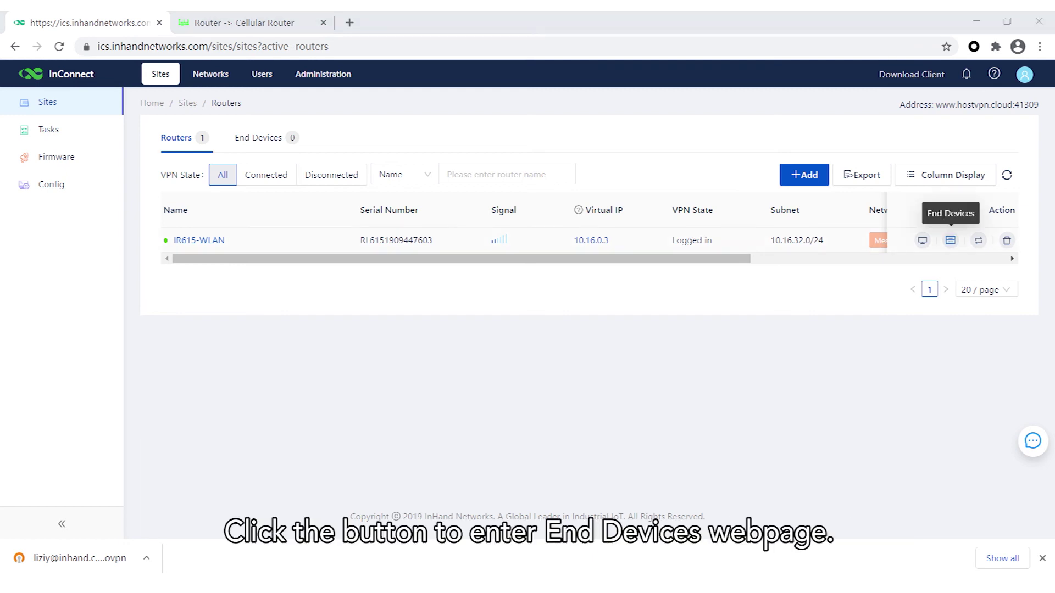
Show IR615-WLAN's end devices from its Action column in the Routers list
click(950, 240)
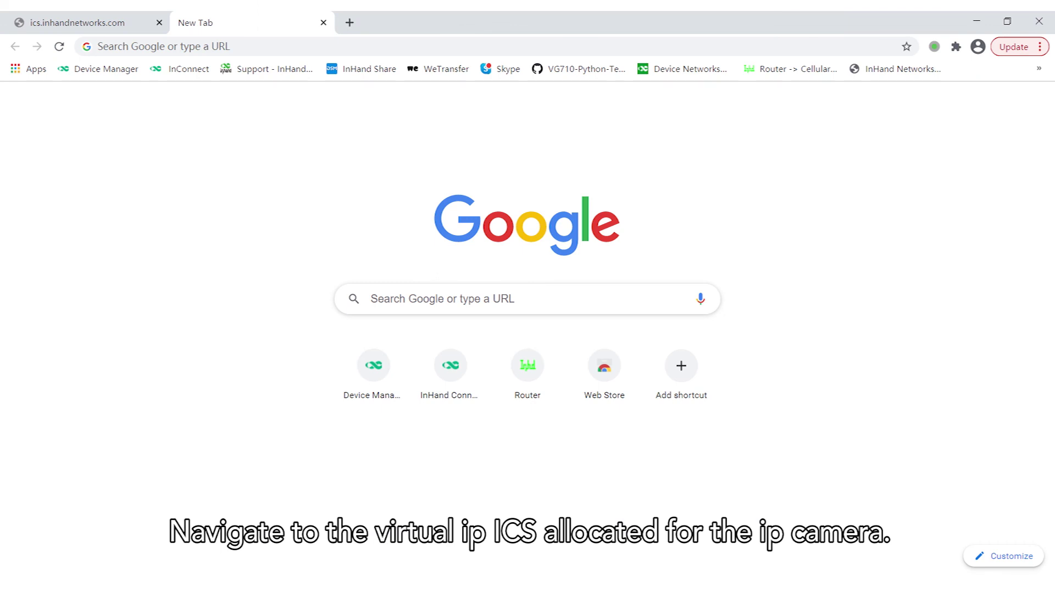
Load the Hikvision camera's login page at virtual address 10.8.17.1
text(10.8.17.1)
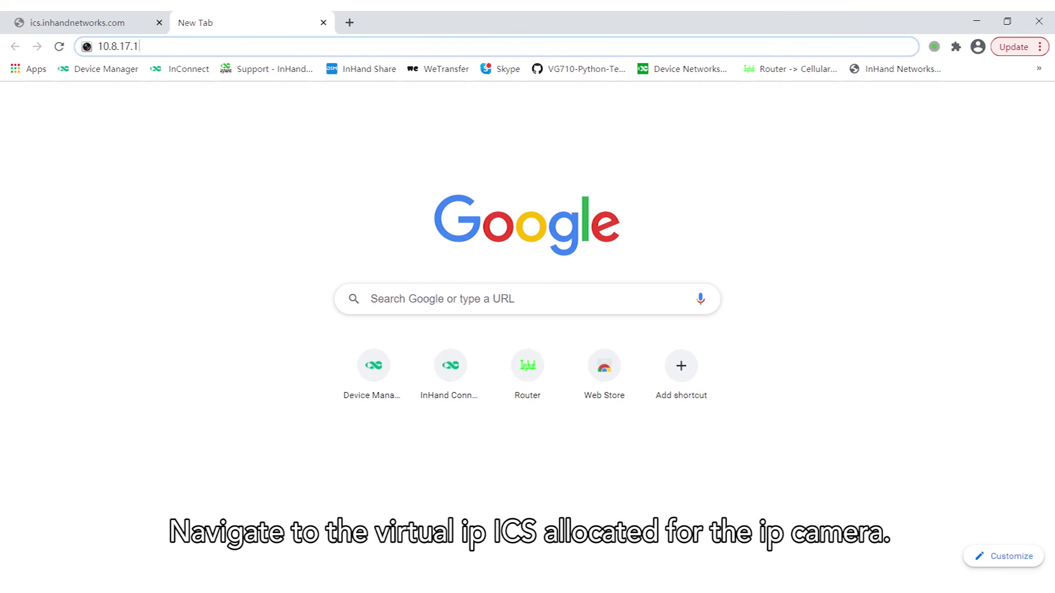
key(Return)
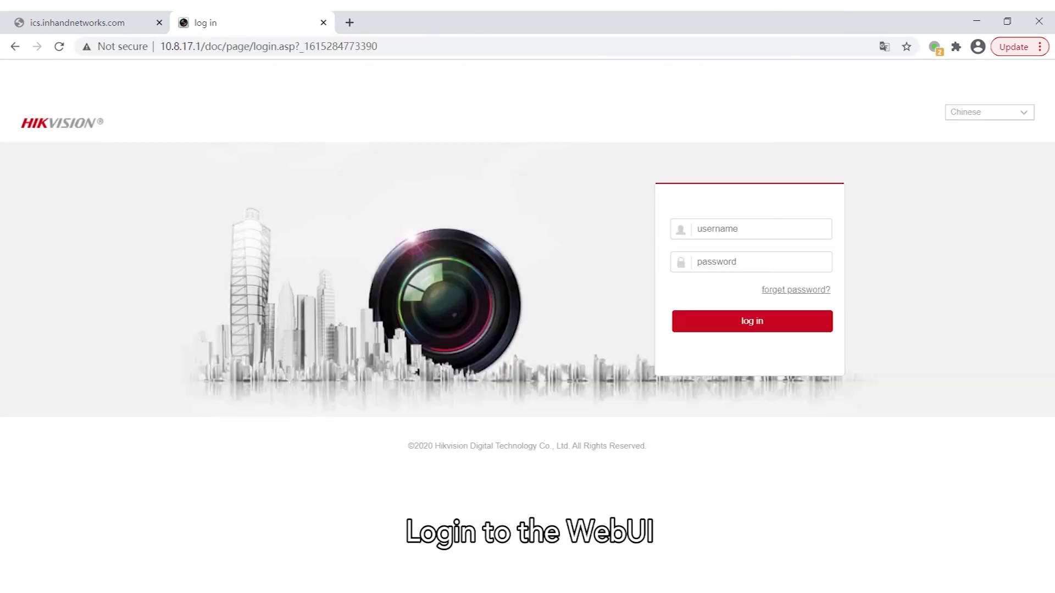